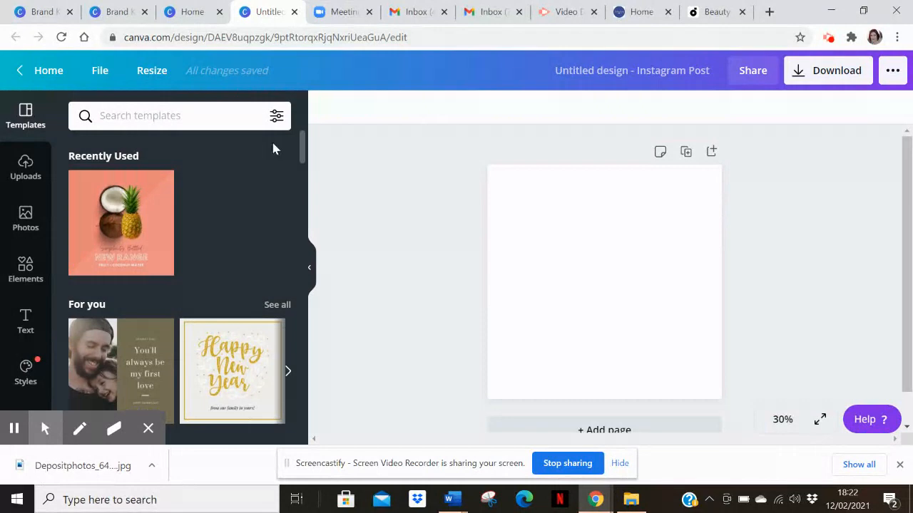
{"action": "left_click_drag", "start_coordinate": [303, 150], "coordinate": [306, 239]}
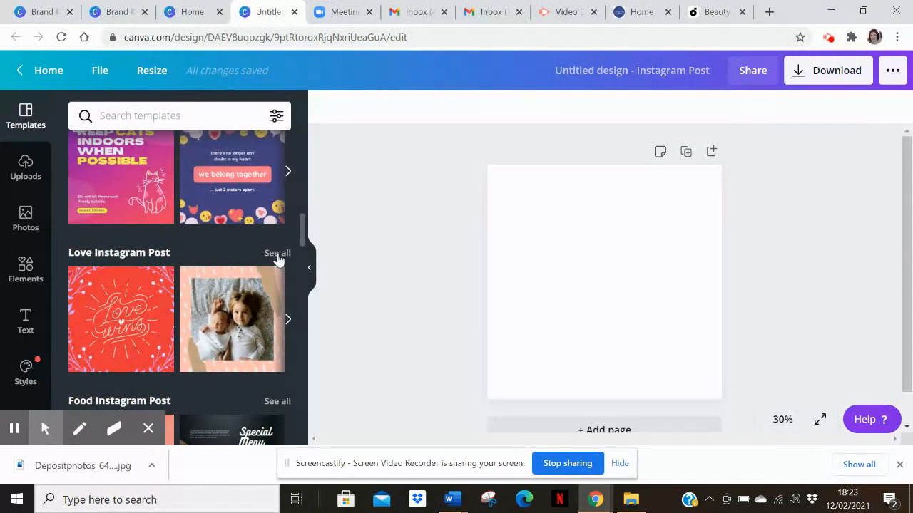
{"action": "left_click", "coordinate": [277, 254]}
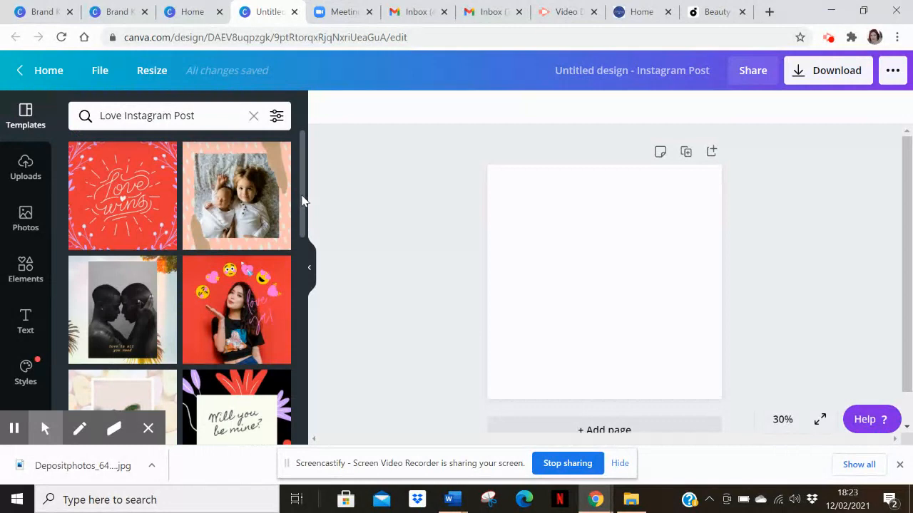
{"action": "mouse_move", "coordinate": [304, 203]}
{"action": "left_mouse_down"}
{"action": "mouse_move", "coordinate": [308, 284]}
{"action": "mouse_move", "coordinate": [298, 202]}
{"action": "left_mouse_up"}
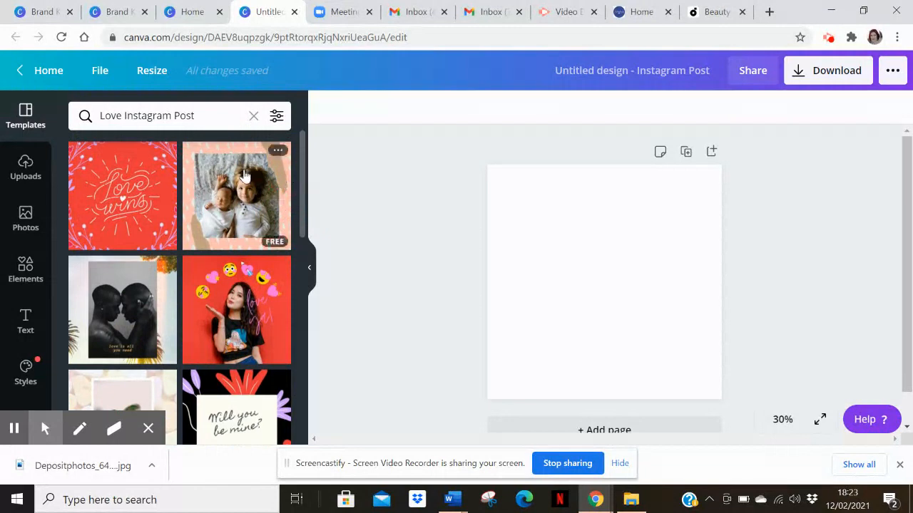
{"action": "left_click", "coordinate": [253, 117]}
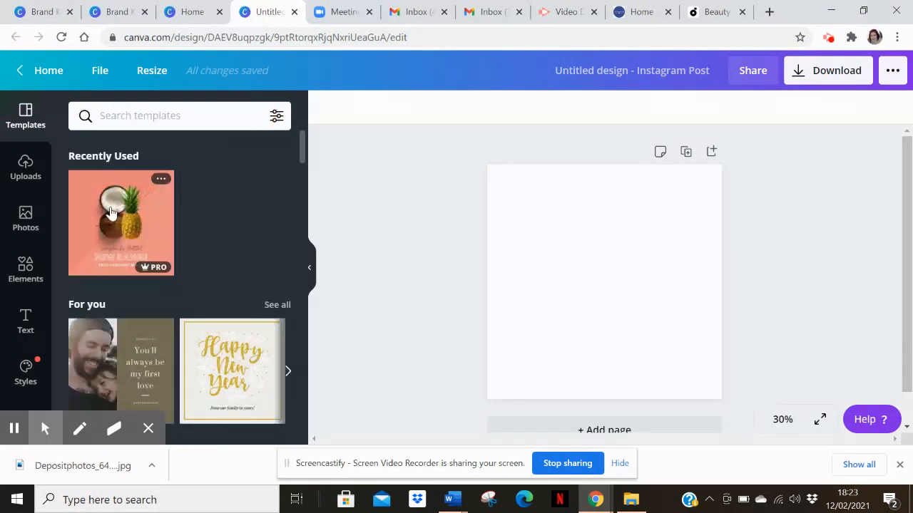
Apply the recently used coconut and pineapple template and recolour its background with the blue from the Untitled palette
{"action": "left_click", "coordinate": [110, 212]}
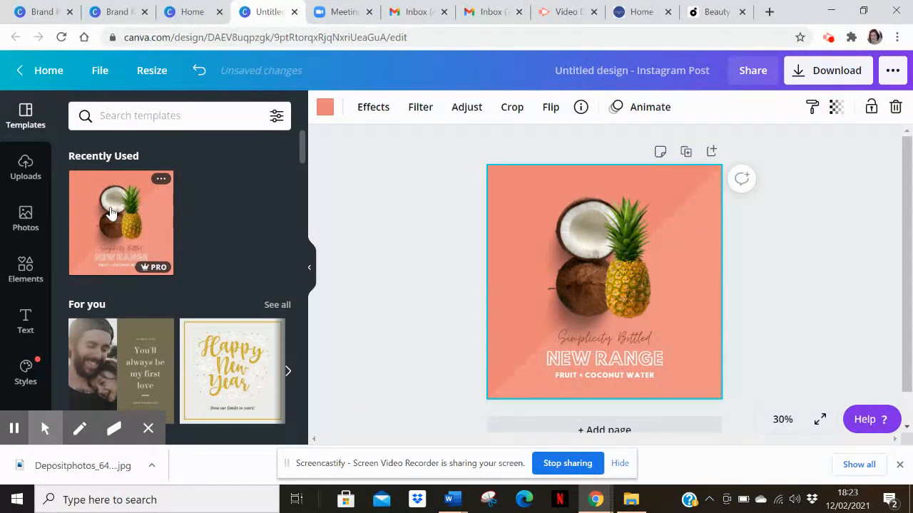
{"action": "left_click", "coordinate": [324, 107]}
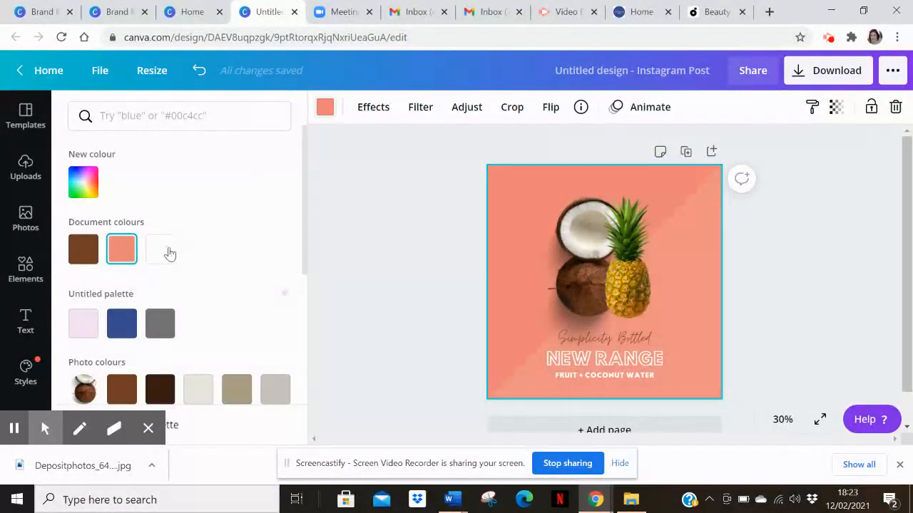
{"action": "left_click", "coordinate": [126, 324]}
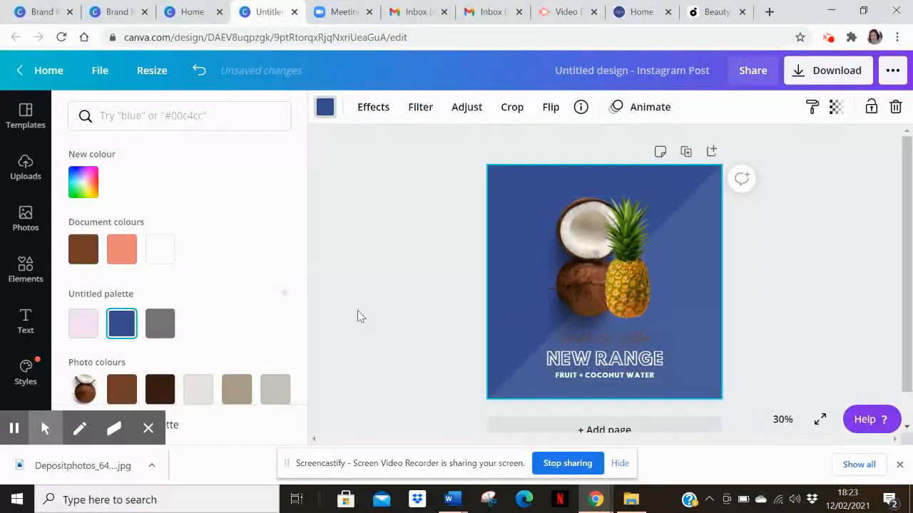
Recolour the NEW RANGE heading with the pale pink from the Untitled palette and replace its text with LIPSTICKS
{"action": "left_click", "coordinate": [649, 363]}
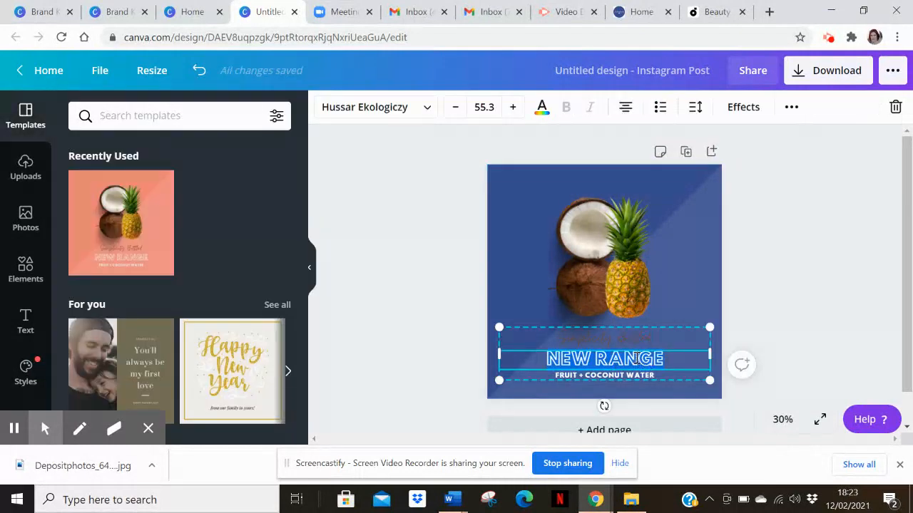
{"action": "left_click", "coordinate": [542, 112]}
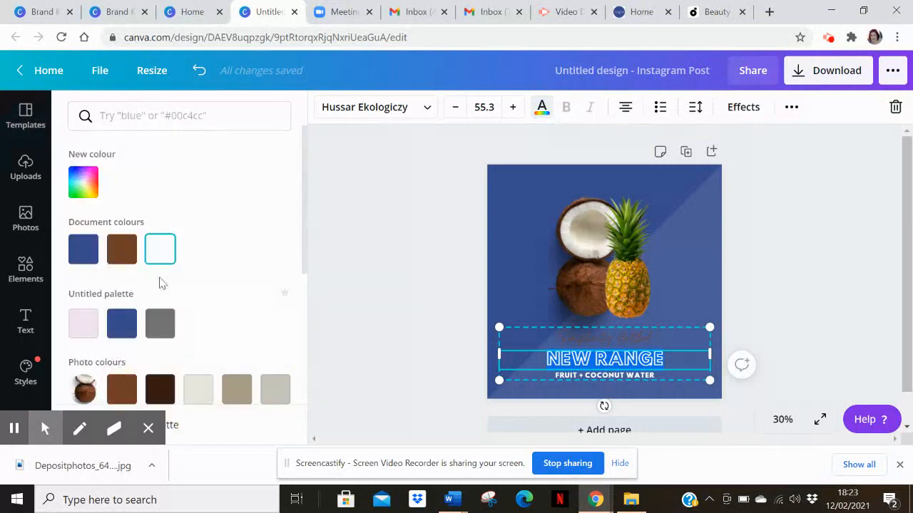
{"action": "left_click", "coordinate": [87, 325]}
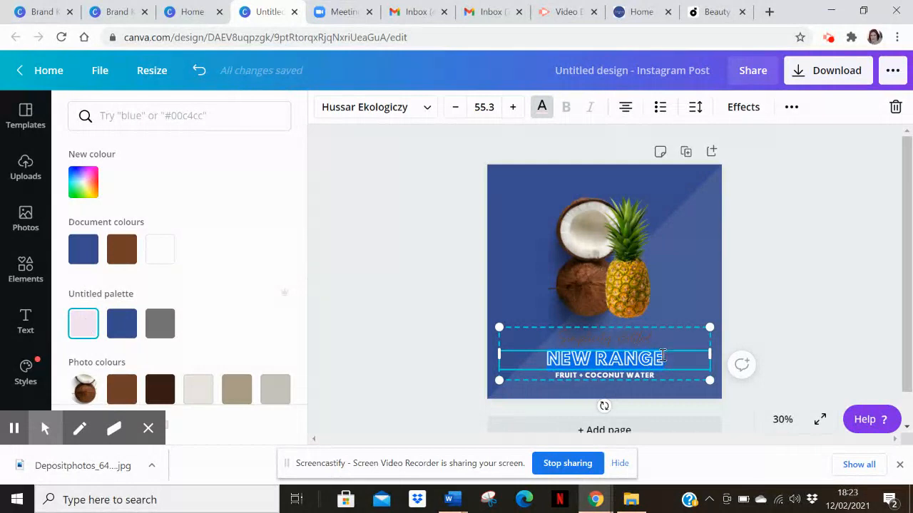
{"action": "triple_click", "coordinate": [541, 367]}
{"action": "type", "text": "LIPSTICKS"}
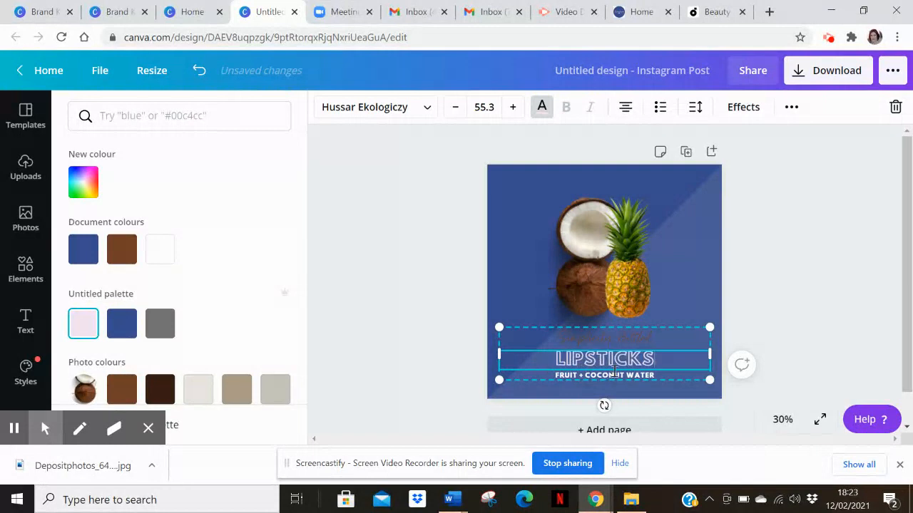
Set the FRUIT + COCONUT WATER line to the Montserrat Extra-Bold brand font and colour it pale pink
{"action": "left_click", "coordinate": [616, 375]}
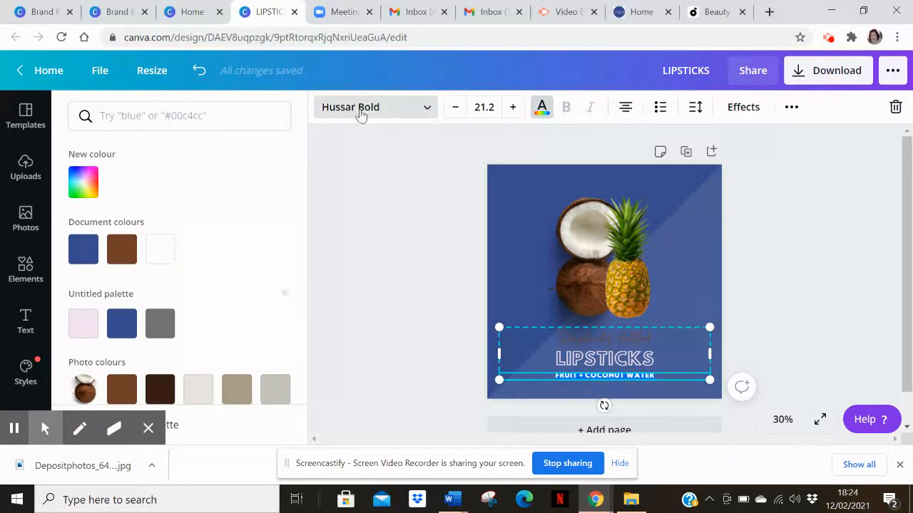
{"action": "left_click", "coordinate": [427, 108]}
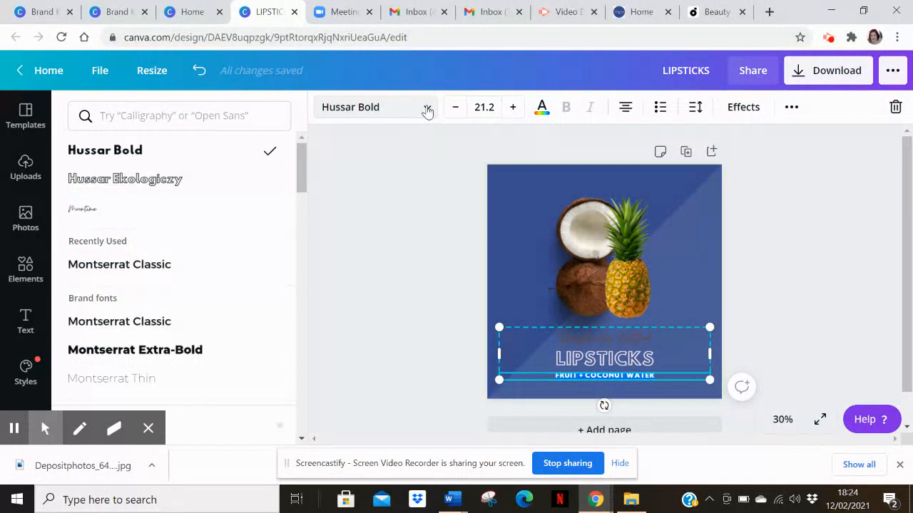
{"action": "left_click", "coordinate": [155, 354]}
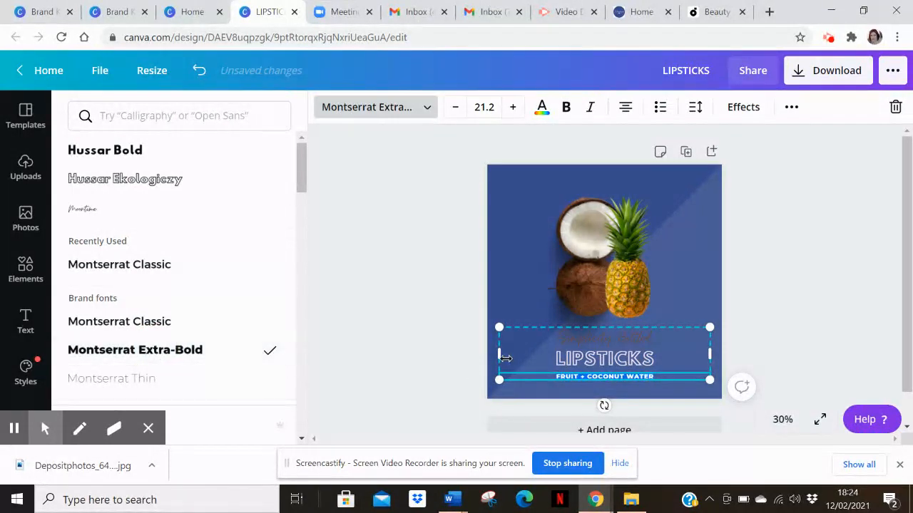
{"action": "left_click", "coordinate": [541, 109]}
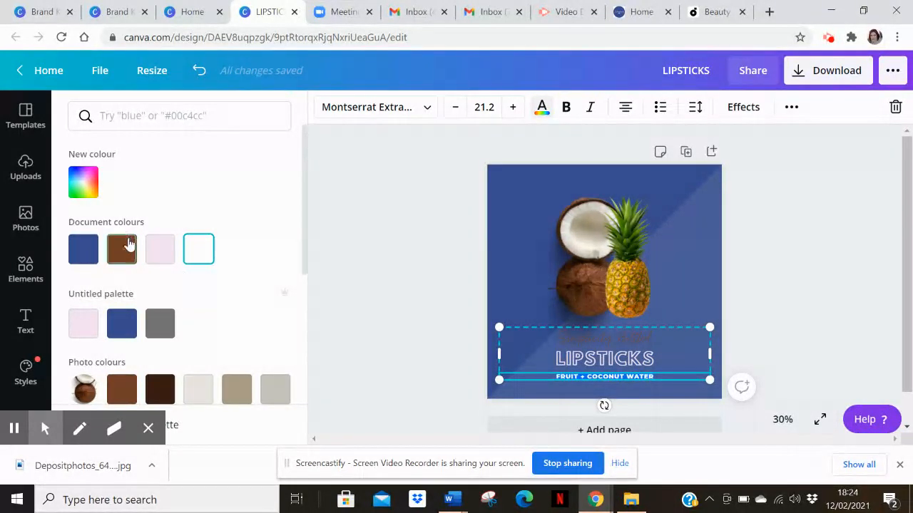
{"action": "left_click", "coordinate": [161, 260]}
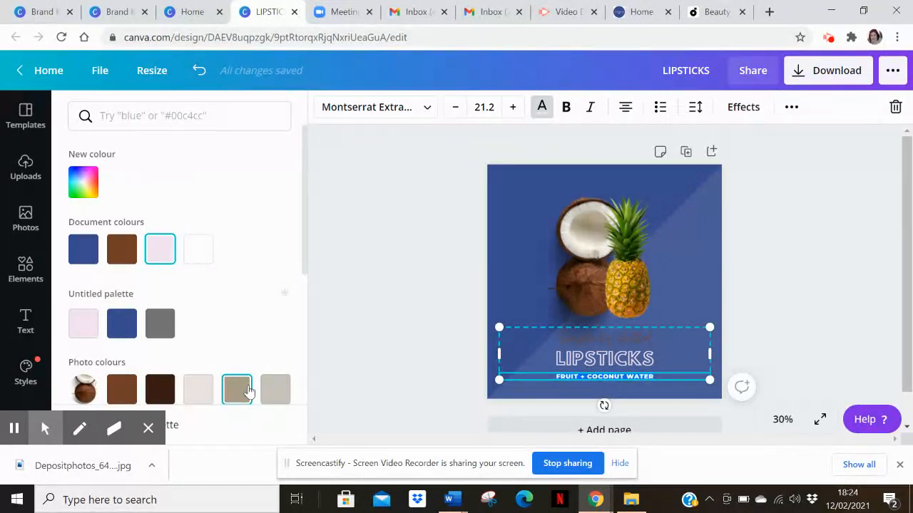
Recolour the Simplicity Bottled script line with the light off-white from the photo colours
{"action": "left_click", "coordinate": [598, 339]}
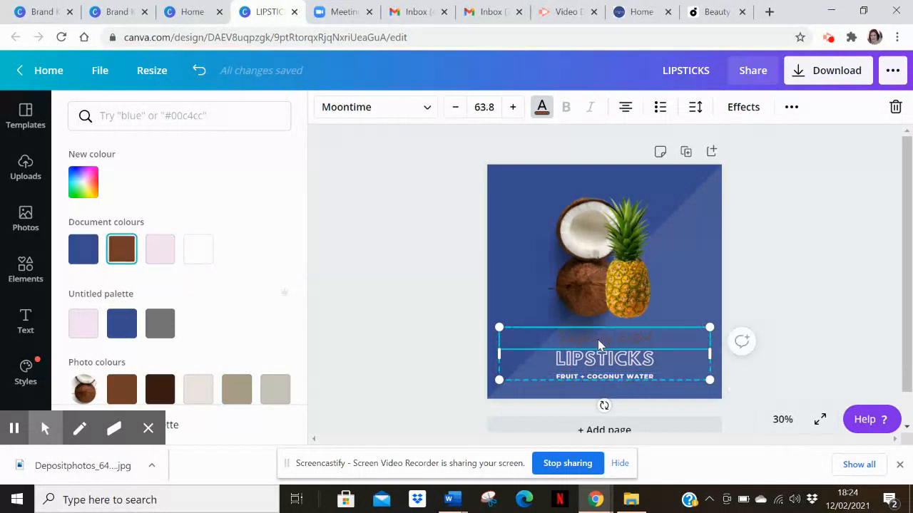
{"action": "left_click", "coordinate": [539, 111]}
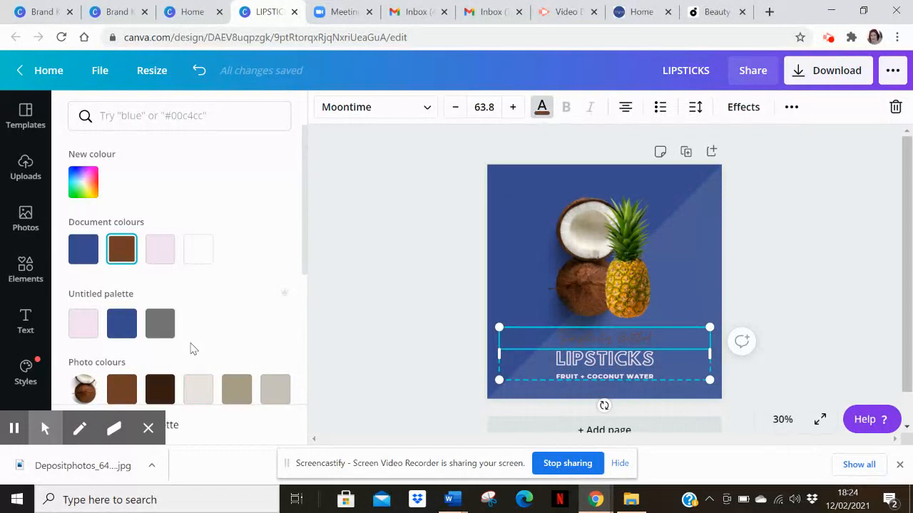
{"action": "double_click", "coordinate": [576, 337]}
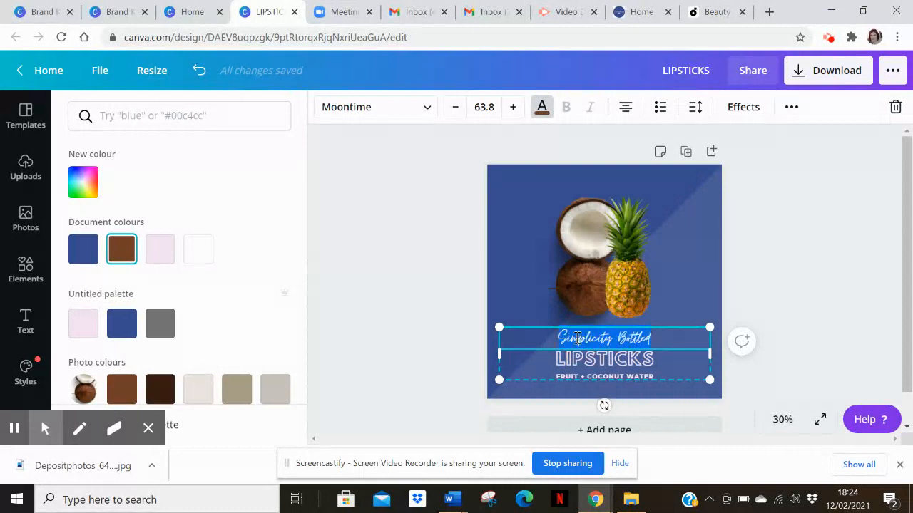
{"action": "left_click", "coordinate": [198, 390]}
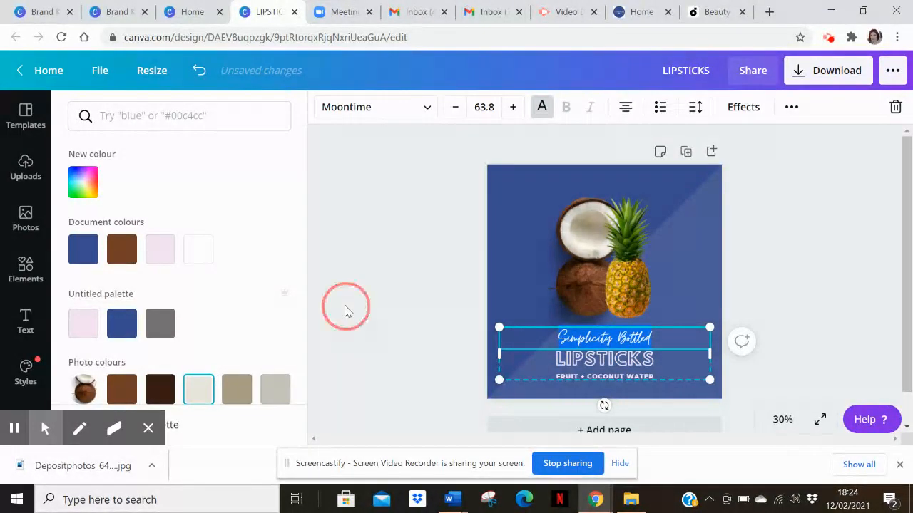
{"action": "left_click", "coordinate": [345, 311]}
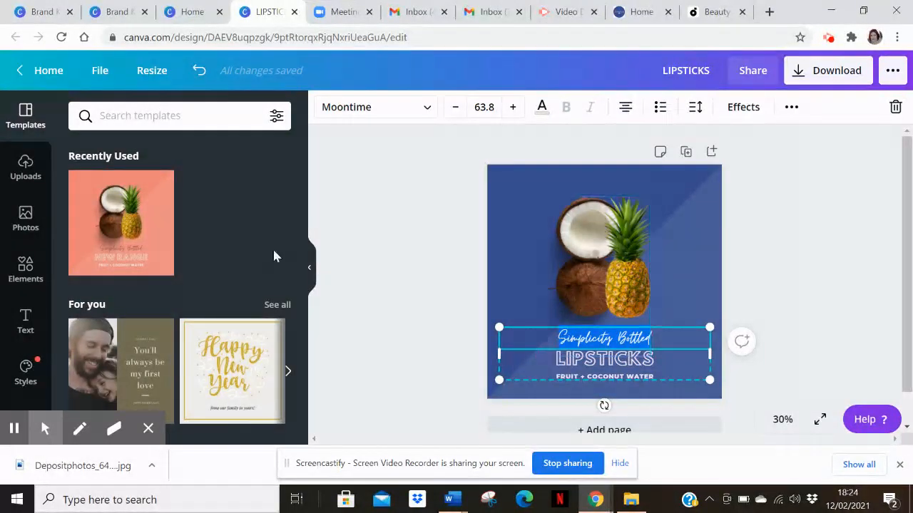
Upload the lipsticks photo from the device's Downloads folder to the design's image uploads
{"action": "left_click", "coordinate": [16, 184]}
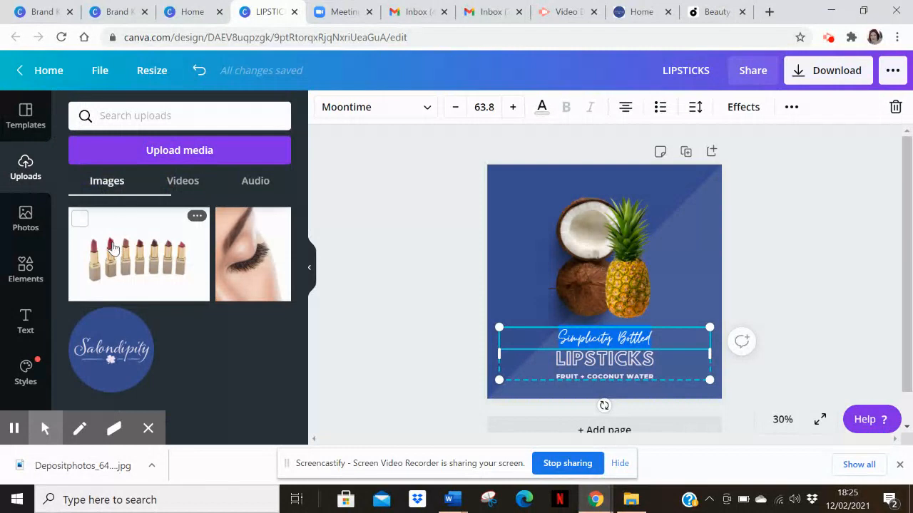
{"action": "left_click", "coordinate": [144, 153]}
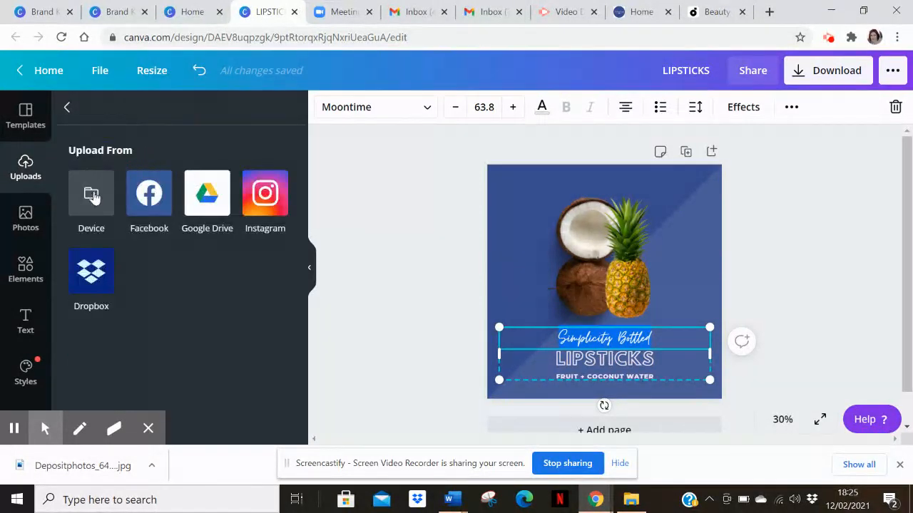
{"action": "left_click", "coordinate": [95, 196]}
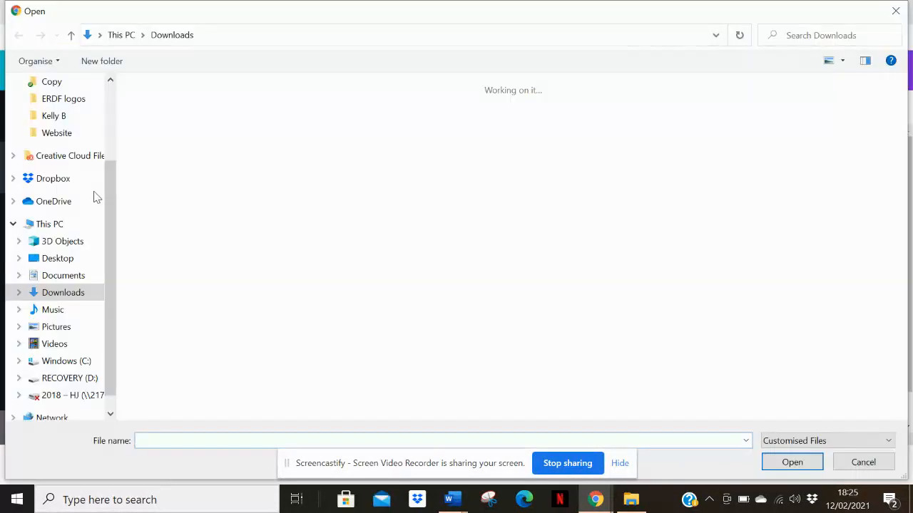
{"action": "double_click", "coordinate": [166, 156]}
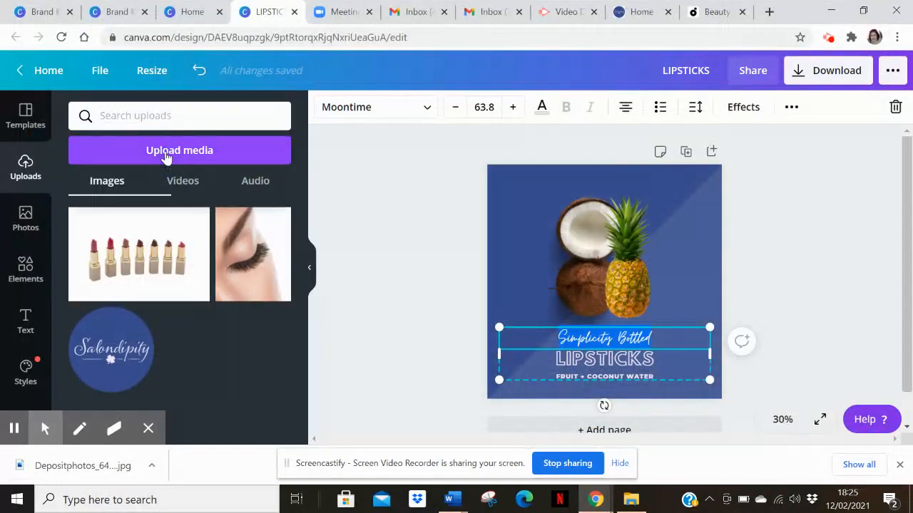
{"action": "mouse_move", "coordinate": [219, 249]}
{"action": "left_mouse_down"}
{"action": "mouse_move", "coordinate": [397, 238]}
{"action": "mouse_move", "coordinate": [356, 264]}
{"action": "mouse_move", "coordinate": [589, 253]}
{"action": "mouse_move", "coordinate": [363, 232]}
{"action": "mouse_move", "coordinate": [122, 242]}
{"action": "mouse_move", "coordinate": [210, 243]}
{"action": "left_mouse_up"}
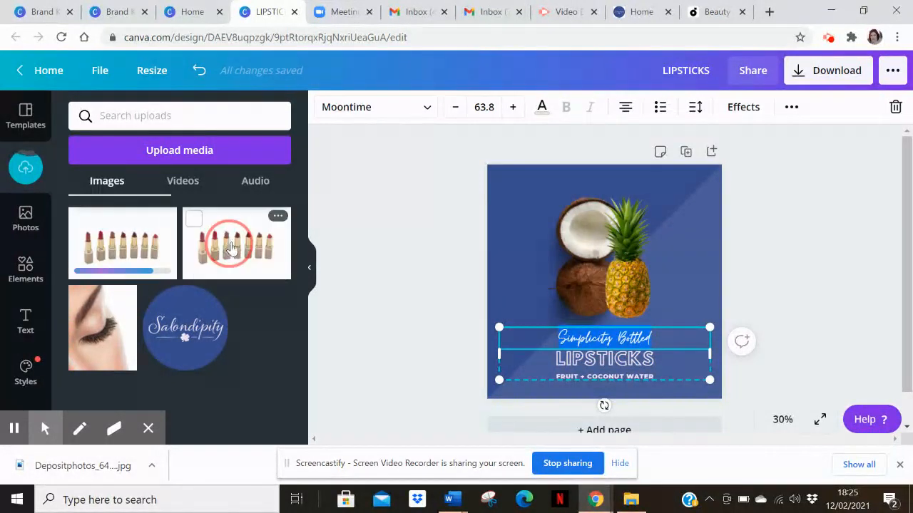
Delete the coconut and pineapple images from the design
{"action": "left_click", "coordinate": [591, 258]}
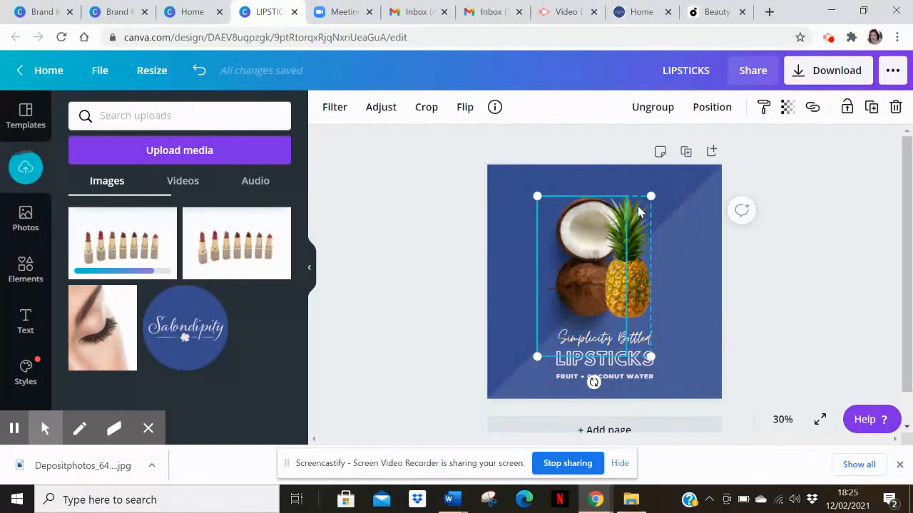
{"action": "key", "text": "Delete"}
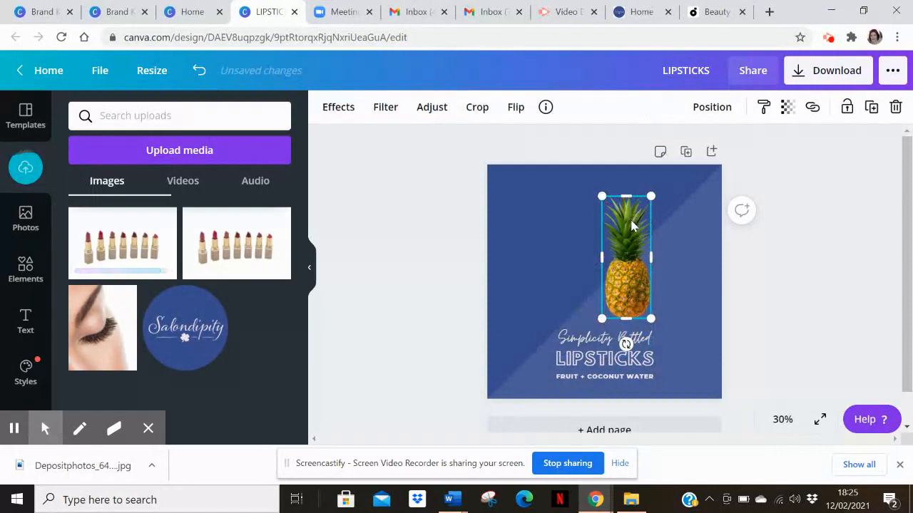
{"action": "key", "text": "Delete"}
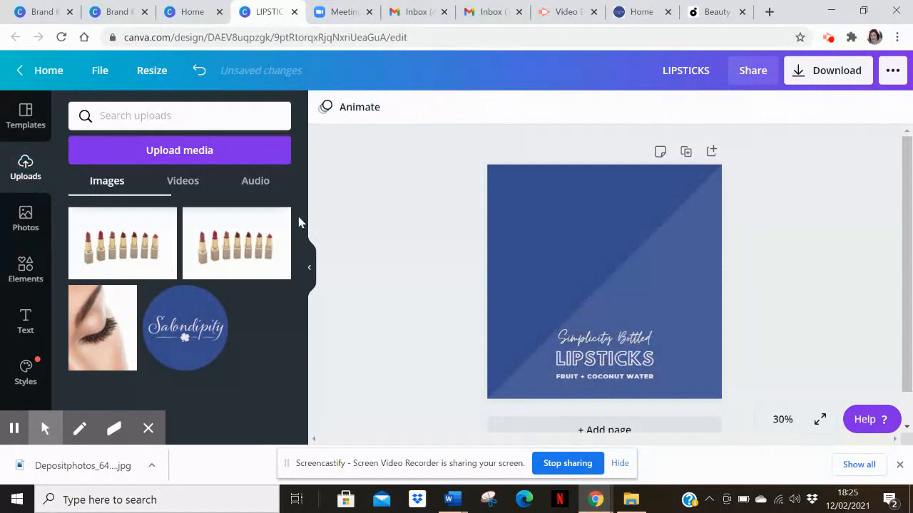
Place the uploaded lipsticks photo above the text and enlarge it slightly to span most of the post's width
{"action": "left_click_drag", "start_coordinate": [255, 232], "coordinate": [584, 228]}
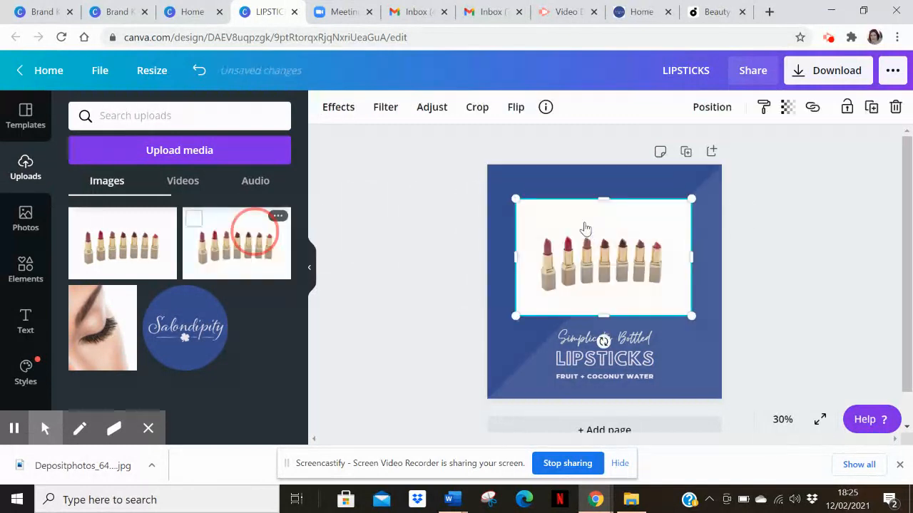
{"action": "left_click_drag", "start_coordinate": [690, 318], "coordinate": [703, 324]}
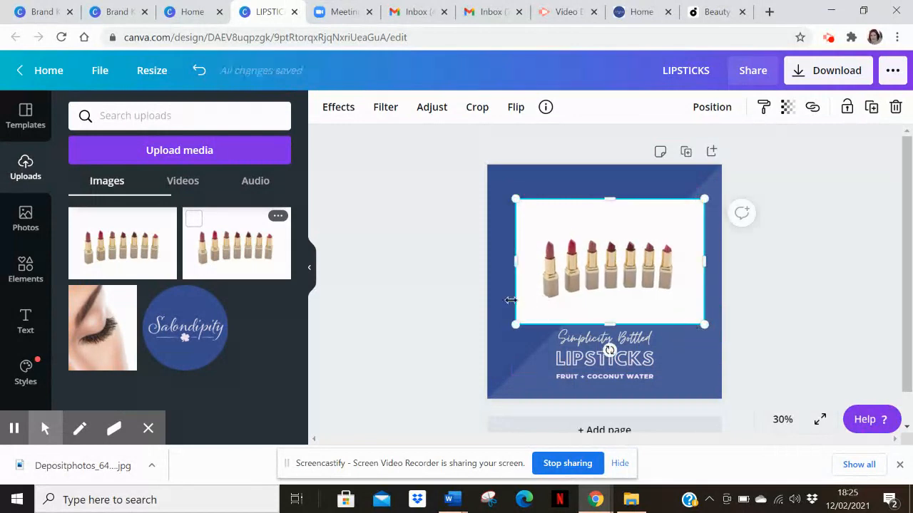
{"action": "left_click_drag", "start_coordinate": [515, 200], "coordinate": [507, 196]}
{"action": "left_click", "coordinate": [407, 243]}
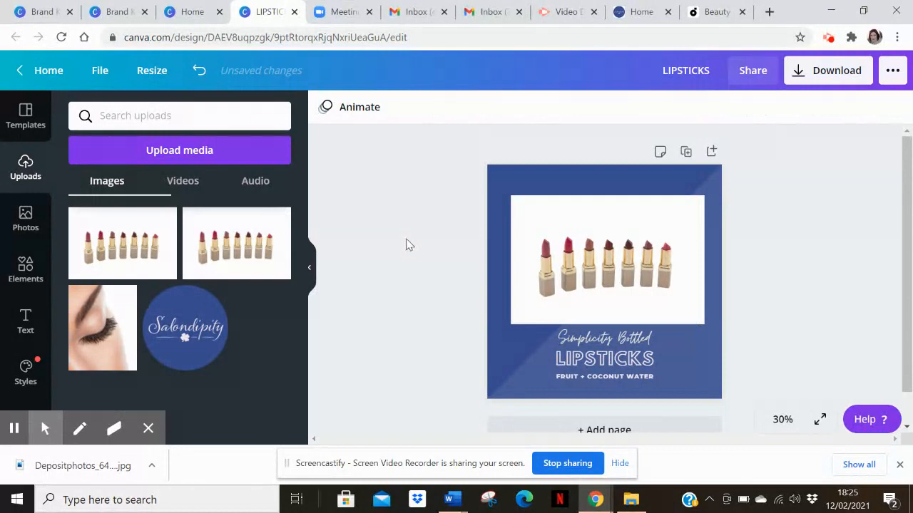
Remove the white background from the lipsticks photo with the Background Remover effect
{"action": "left_click", "coordinate": [589, 237]}
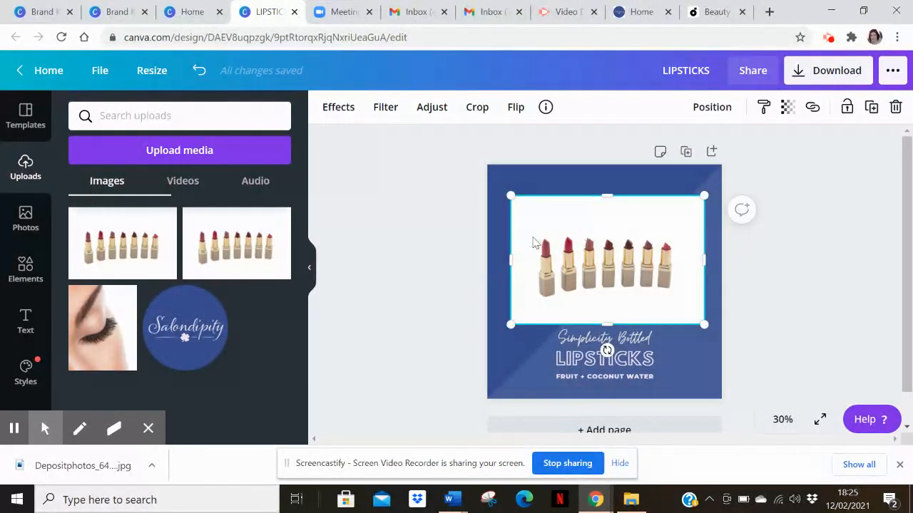
{"action": "left_click", "coordinate": [348, 114]}
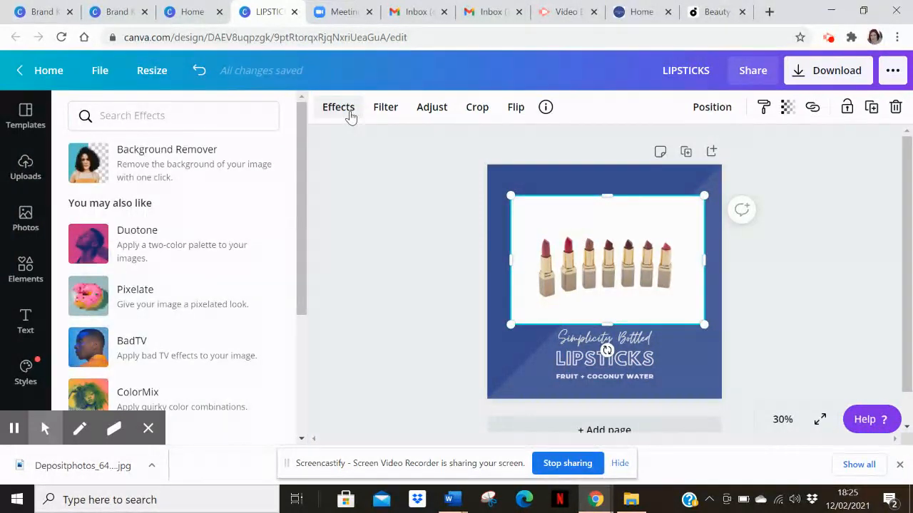
{"action": "left_click", "coordinate": [221, 177]}
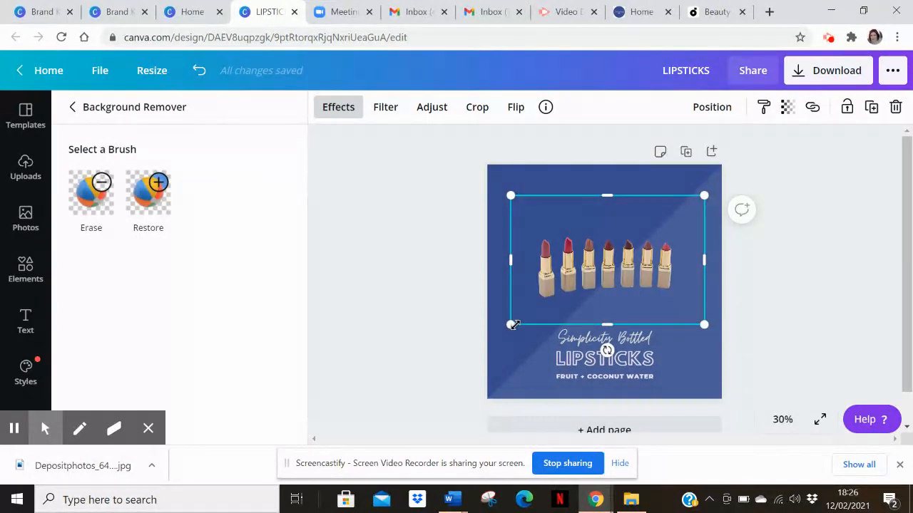
Enlarge the lipsticks photo to about the full width of the post and centre it horizontally above the text
{"action": "left_click_drag", "start_coordinate": [511, 324], "coordinate": [500, 332]}
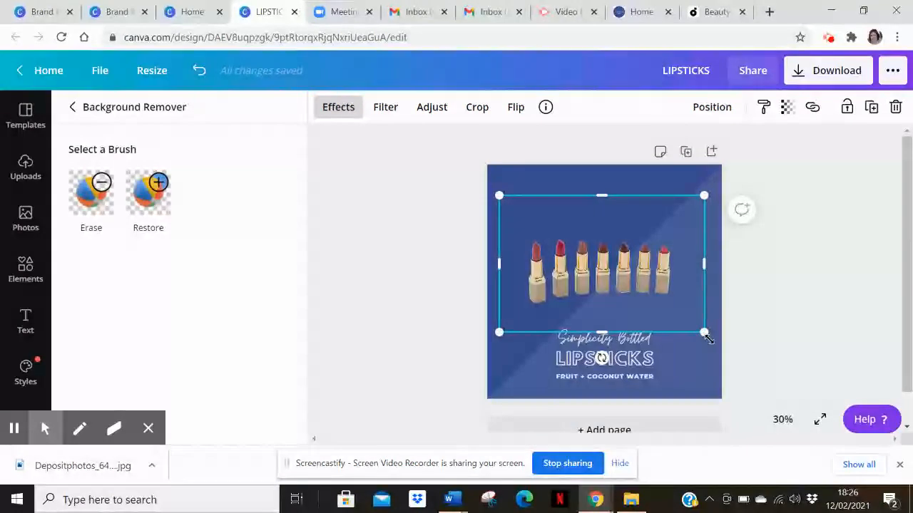
{"action": "left_click_drag", "start_coordinate": [704, 333], "coordinate": [729, 348]}
{"action": "mouse_move", "coordinate": [630, 287]}
{"action": "left_mouse_down"}
{"action": "mouse_move", "coordinate": [617, 286]}
{"action": "mouse_move", "coordinate": [620, 274]}
{"action": "mouse_move", "coordinate": [620, 296]}
{"action": "left_mouse_up"}
{"action": "left_click", "coordinate": [601, 265]}
{"action": "left_click_drag", "start_coordinate": [601, 265], "coordinate": [600, 252]}
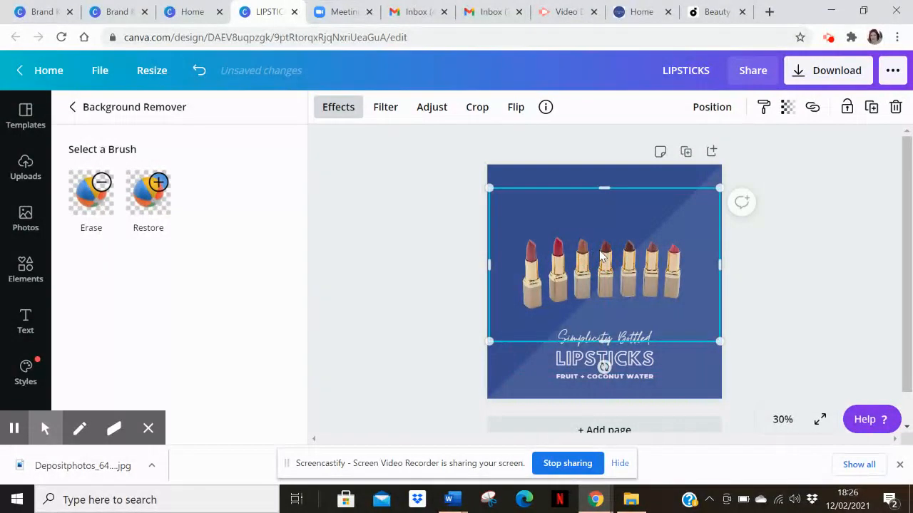
{"action": "left_click", "coordinate": [383, 307]}
{"action": "left_click", "coordinate": [802, 242]}
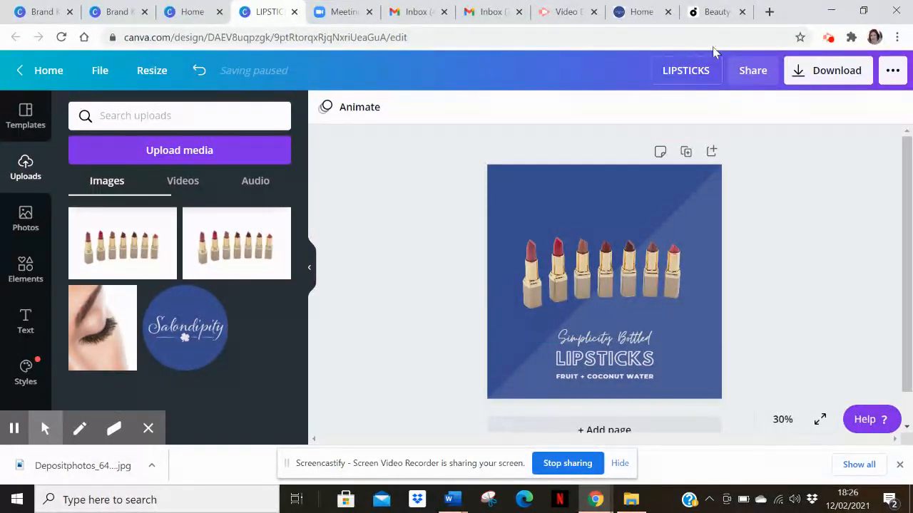
Rename the design as "Lipstick new launch"
{"action": "left_click", "coordinate": [654, 66]}
{"action": "type", "text": "Lipstick new launch"}
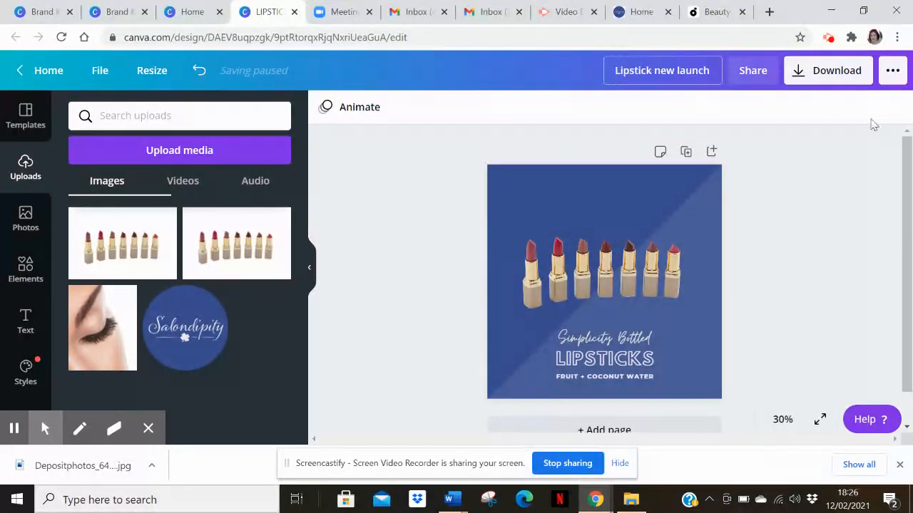
{"action": "key", "text": "Return"}
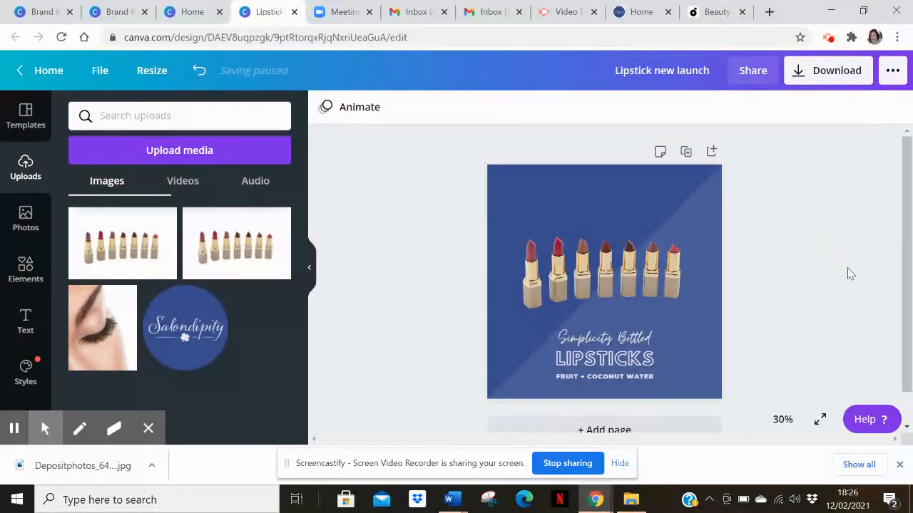
Download the finished post as a PNG at size 1 (1080 × 1080 px)
{"action": "left_click", "coordinate": [841, 77]}
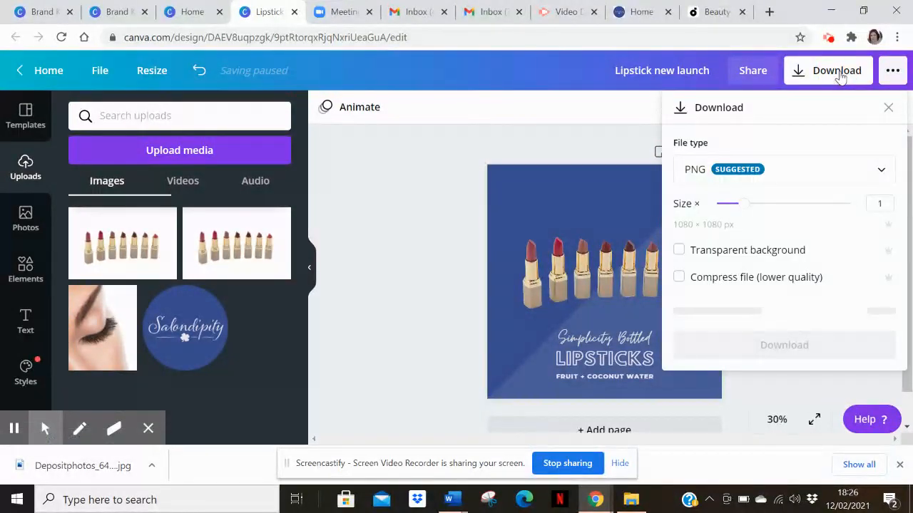
{"action": "left_click", "coordinate": [621, 147]}
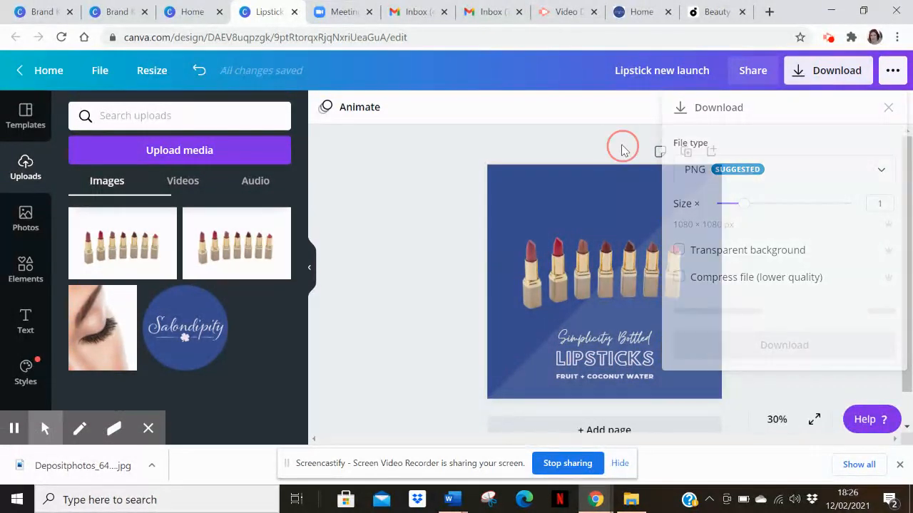
{"action": "left_click", "coordinate": [832, 66]}
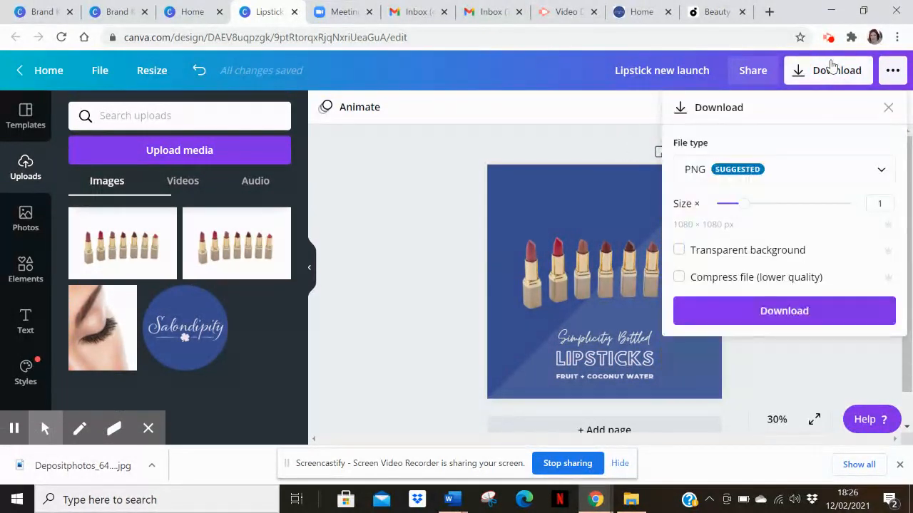
{"action": "left_click", "coordinate": [778, 320]}
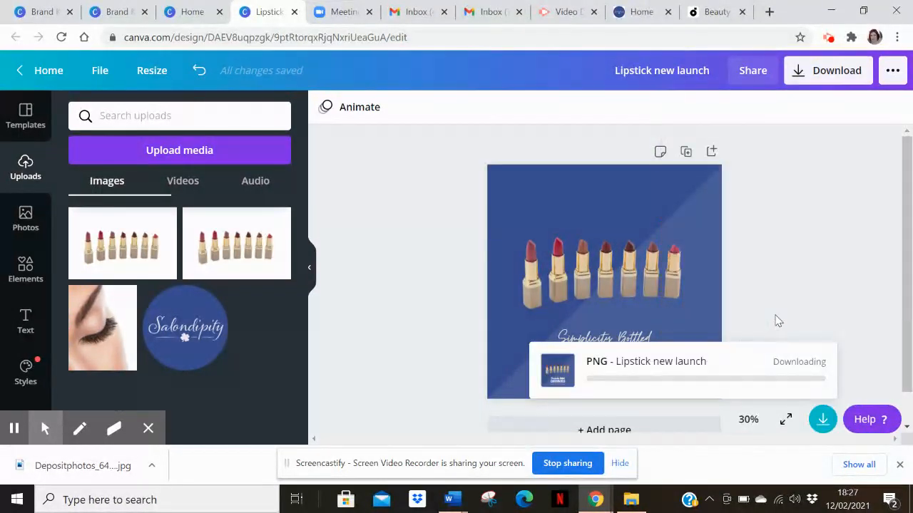